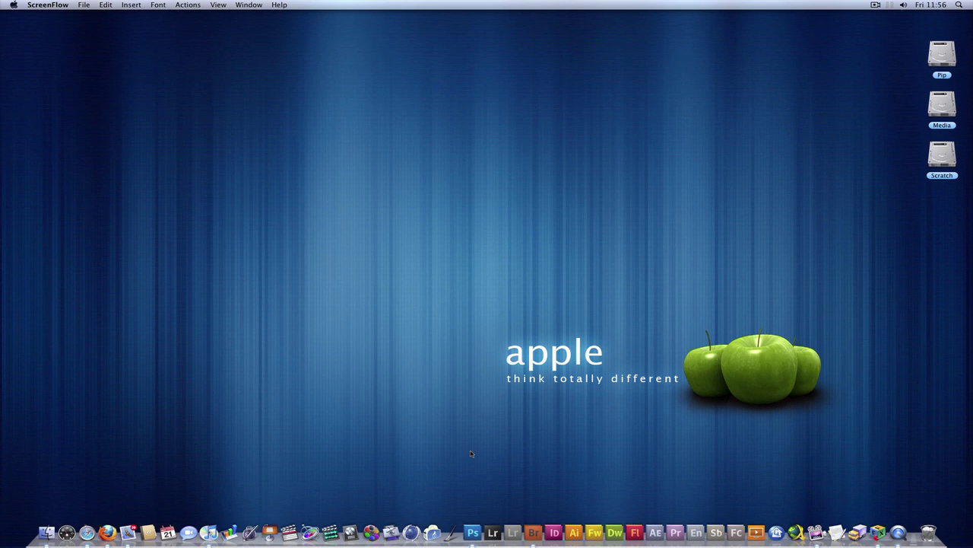
- Launch Photoshop CS5 from the Dock so Mini Bridge lists tower.psd and water.psd
click(480, 526)
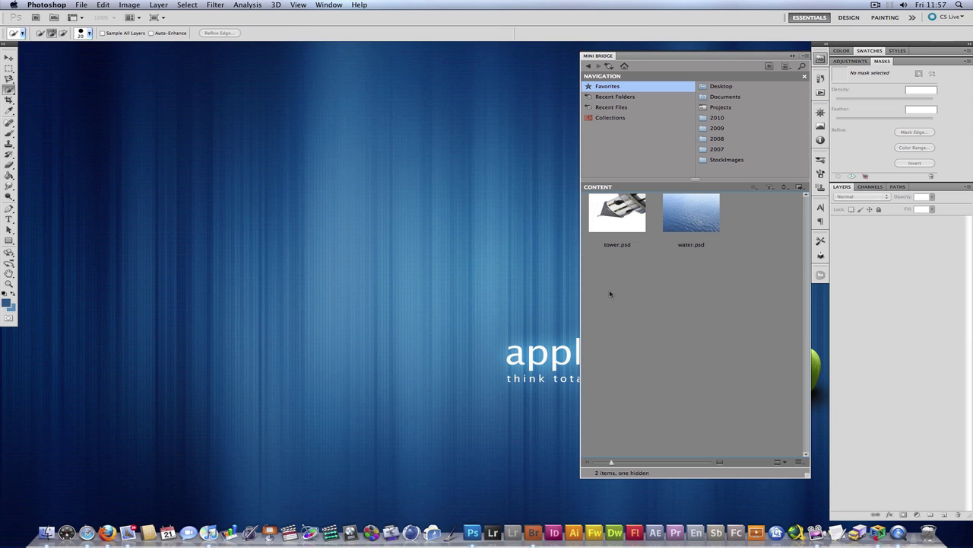
- Open water.psd from Mini Bridge
click(698, 210)
right_click(690, 219)
click(709, 270)
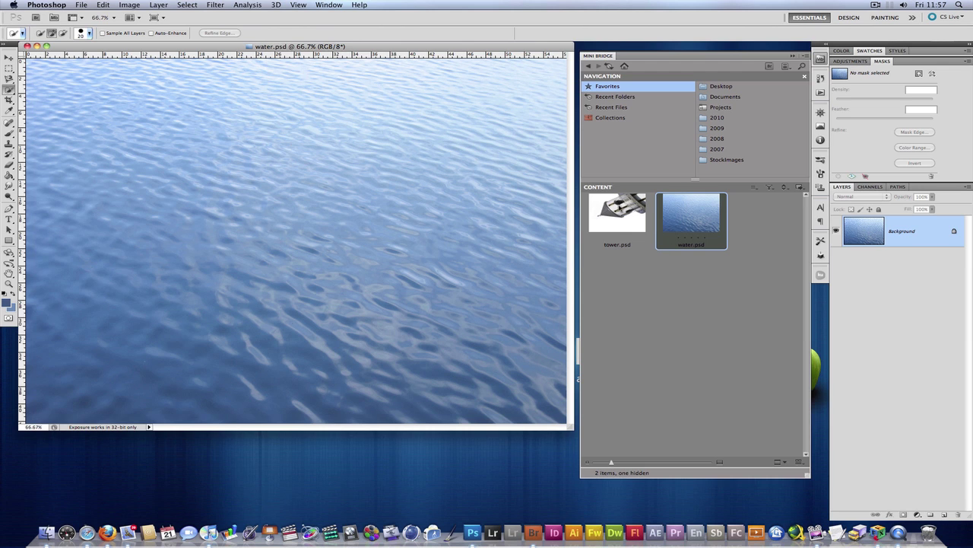
- Place tower.psd on the water canvas as a 'tower' layer and check its visibility
drag(617, 217, 347, 218)
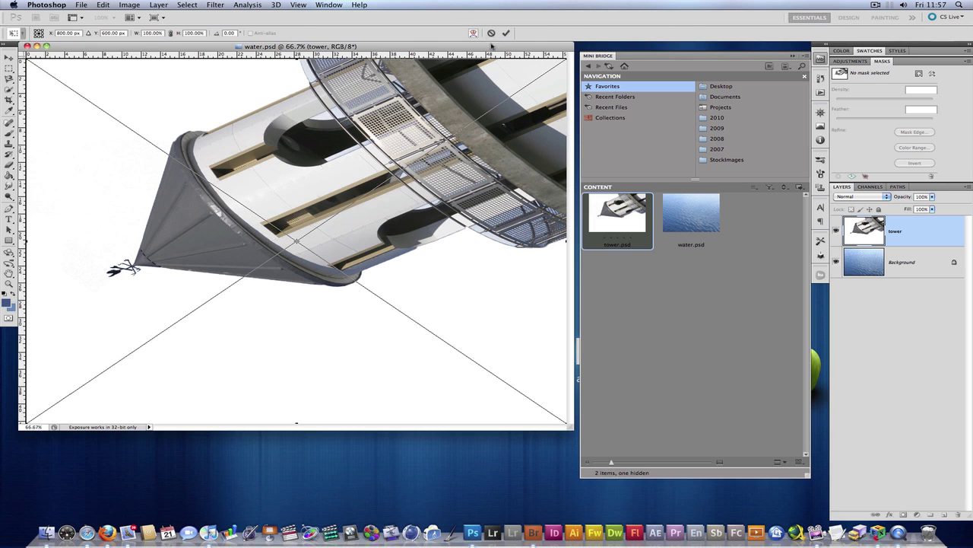
click(506, 32)
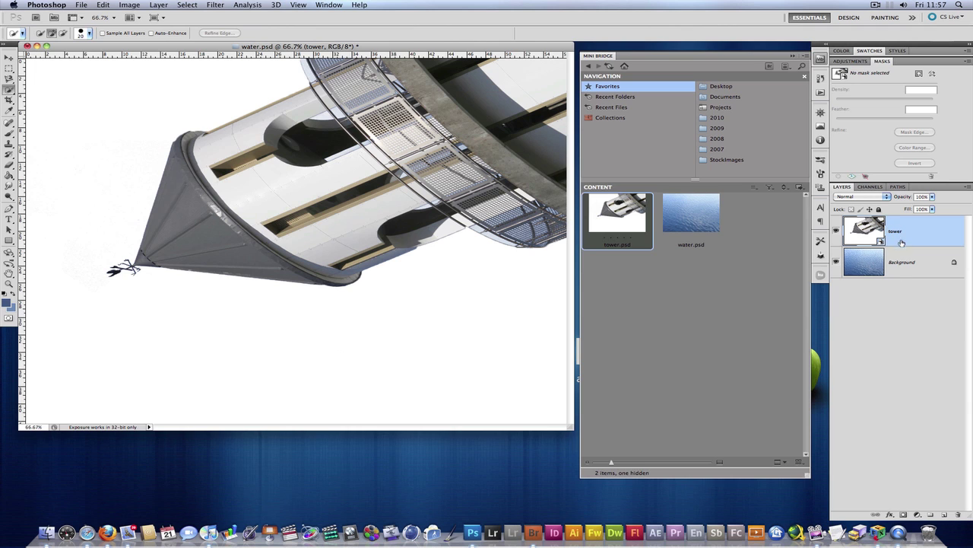
click(907, 265)
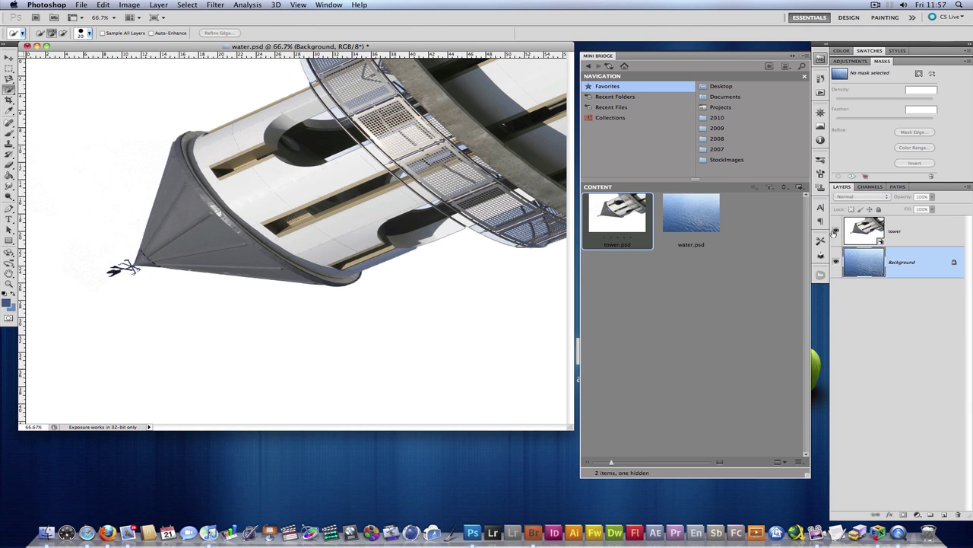
click(836, 231)
click(836, 231)
click(870, 232)
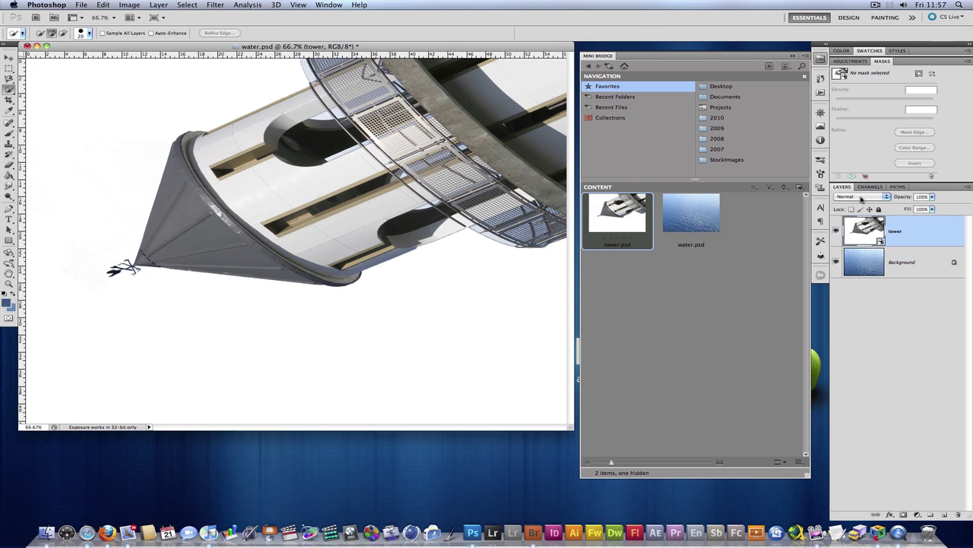
- Preview the tower layer in Multiply at 80% opacity, then delete the tower layer
click(862, 198)
click(781, 270)
key(shift+alt+m)
drag(907, 197, 898, 197)
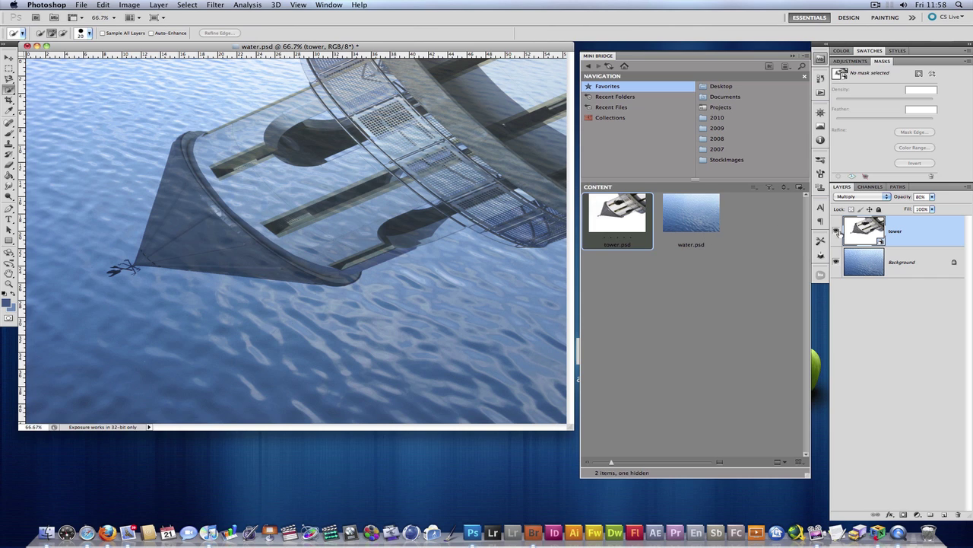
drag(924, 233, 961, 515)
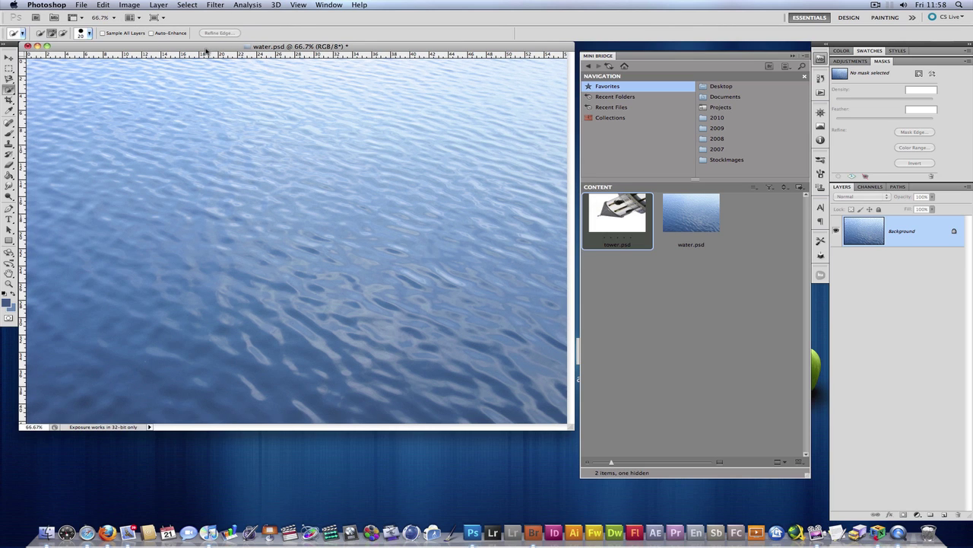
- Desaturate the water image with Hue/Saturation at Saturation -100
click(126, 5)
mouse_move(147, 33)
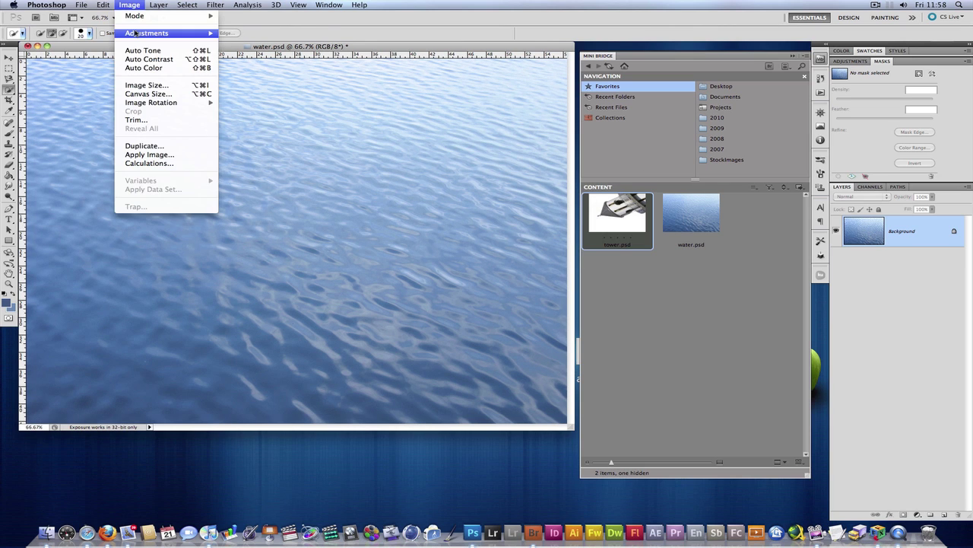
click(257, 85)
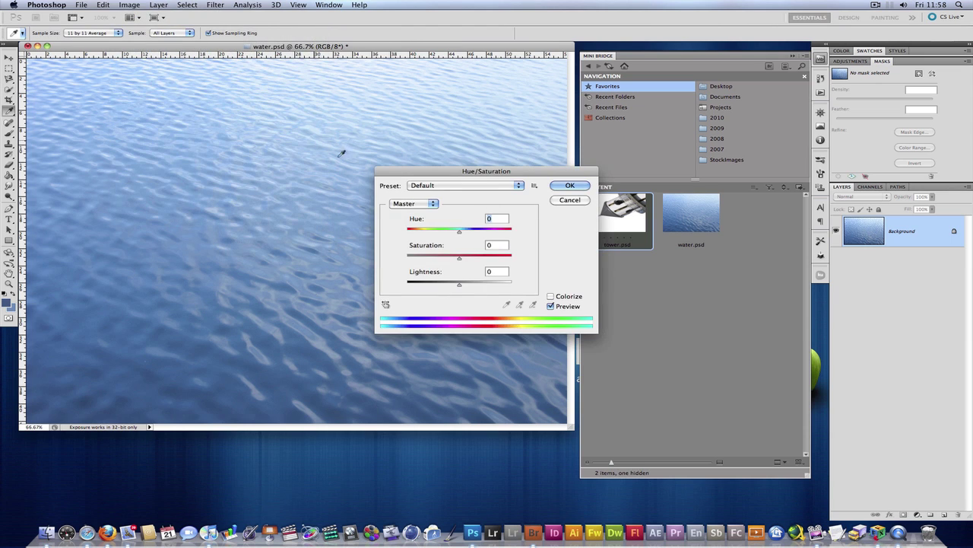
drag(459, 257, 408, 257)
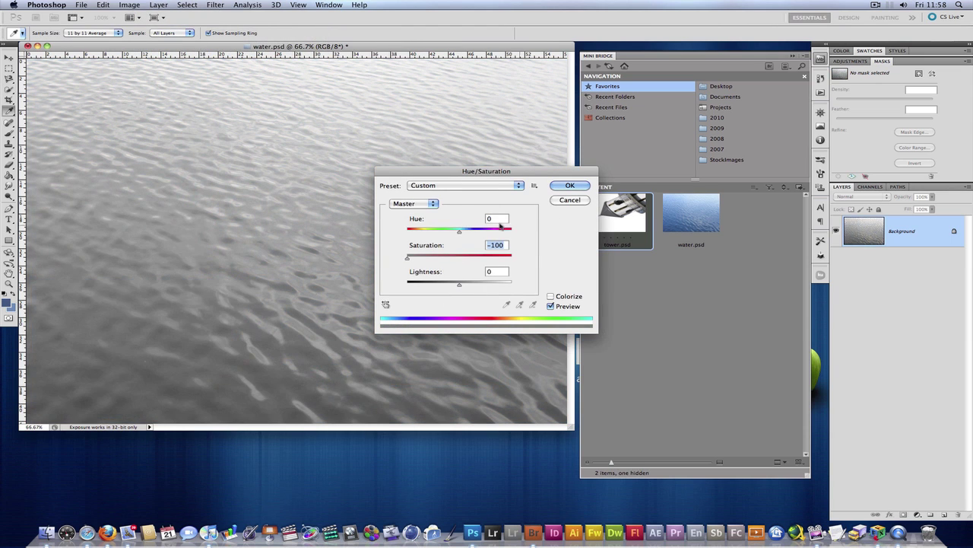
click(569, 185)
key(w)
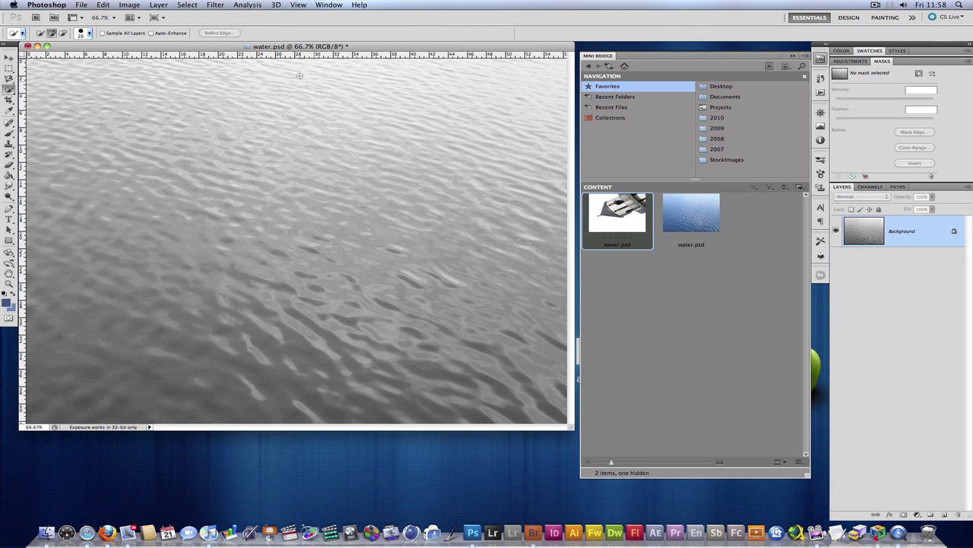
- Apply Levels with input values 70 / 1.00 / 237 to boost contrast
click(131, 4)
mouse_move(147, 32)
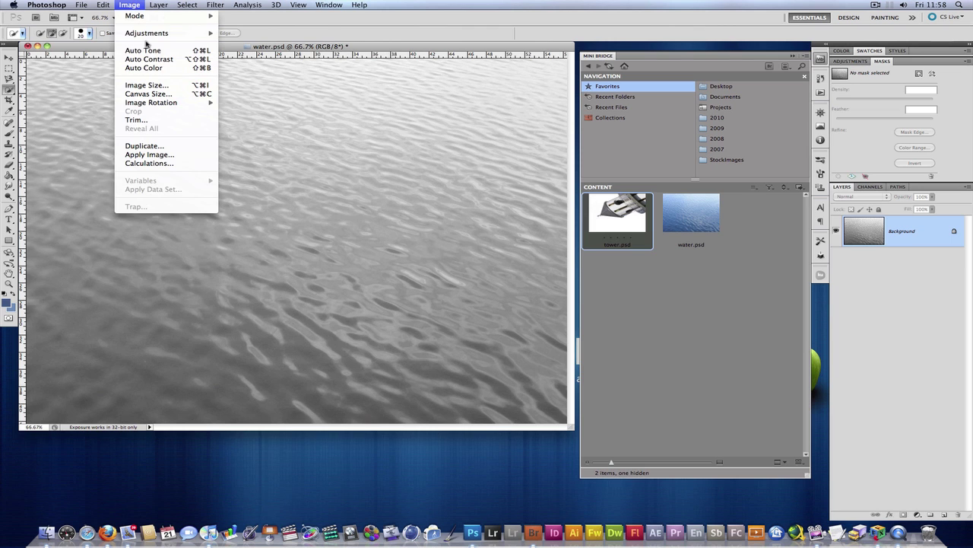
click(242, 43)
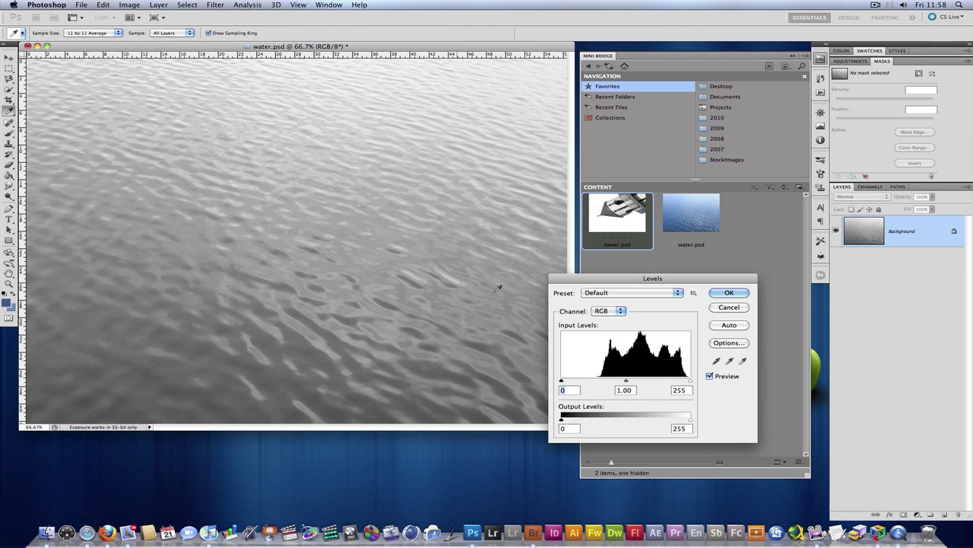
mouse_move(563, 279)
mouse_down()
mouse_move(493, 272)
mouse_move(326, 198)
mouse_up()
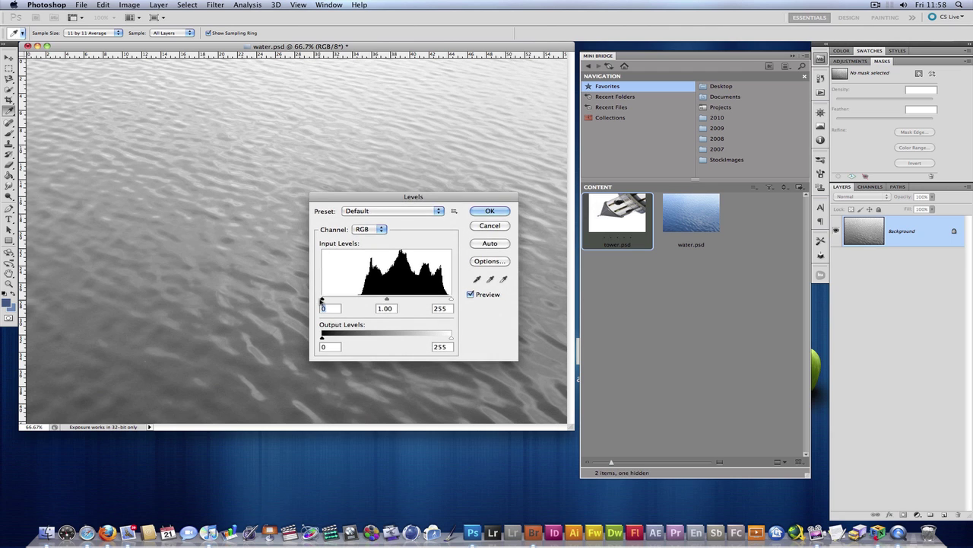
drag(322, 298, 358, 300)
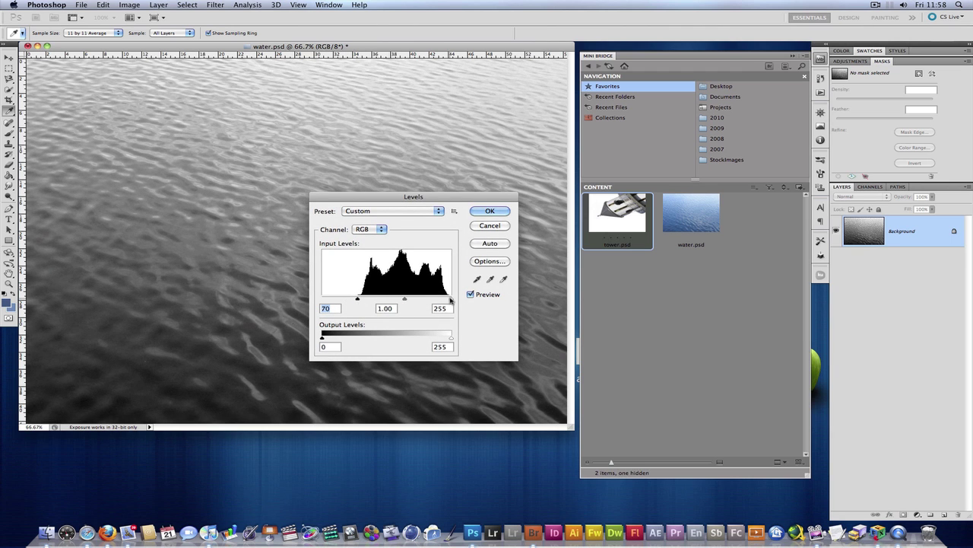
drag(451, 298, 442, 300)
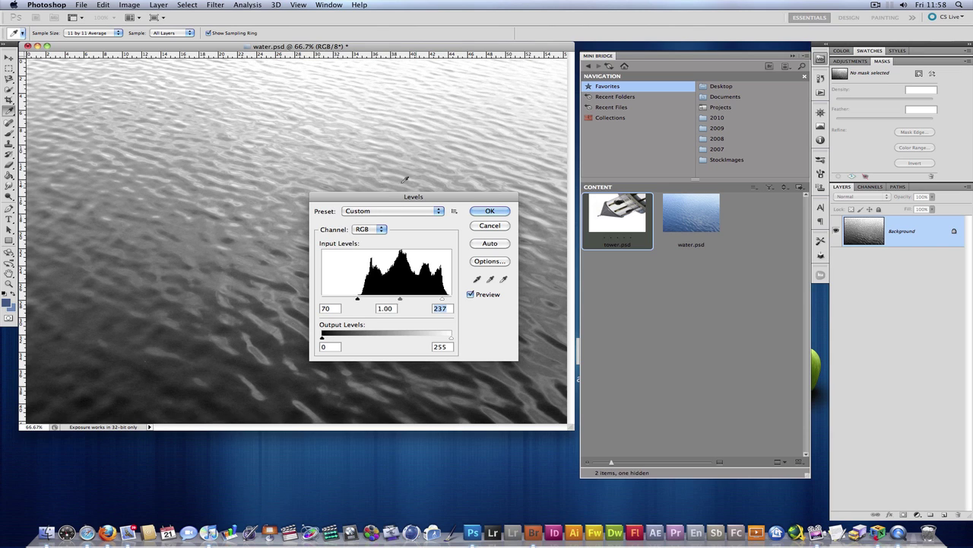
click(490, 210)
key(w)
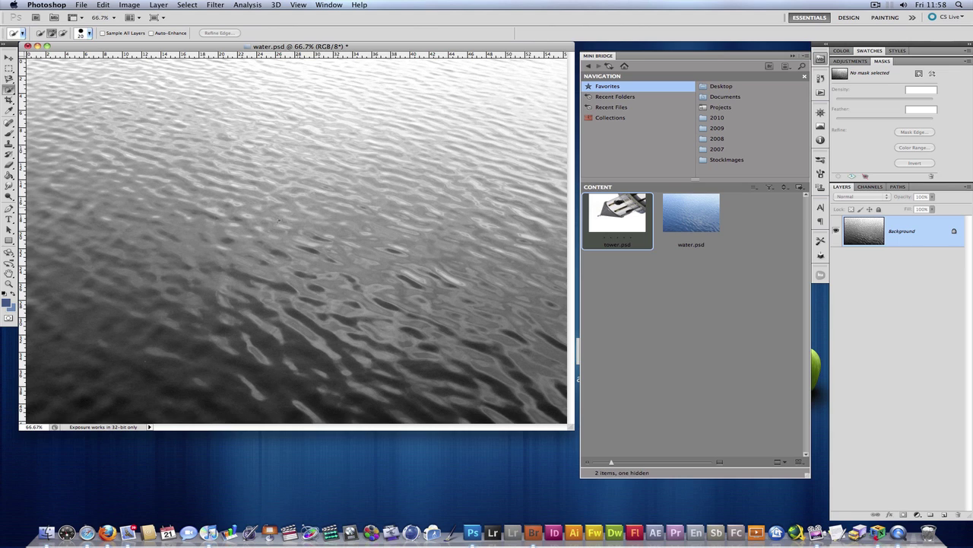
- Save the grayscale water as watermap.psd in the displacetut folder
click(80, 4)
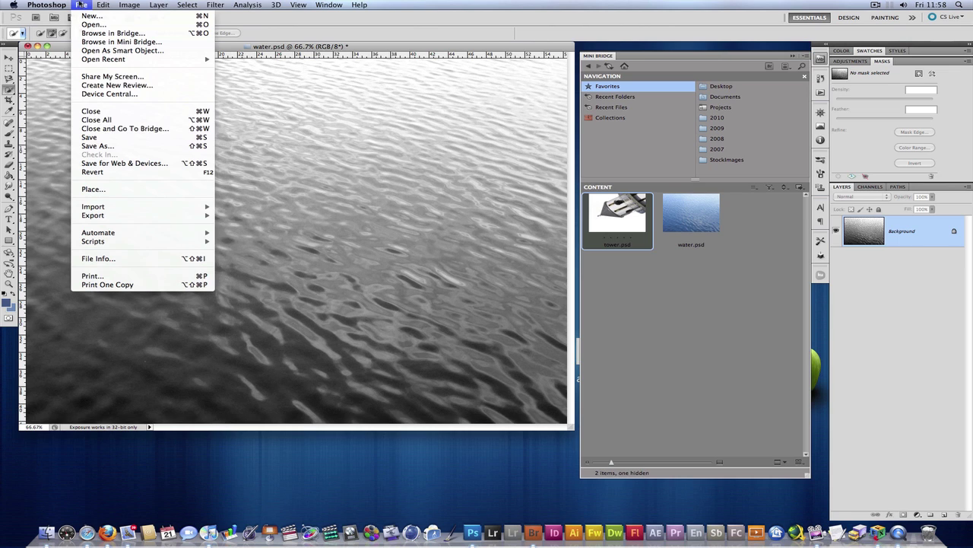
click(95, 146)
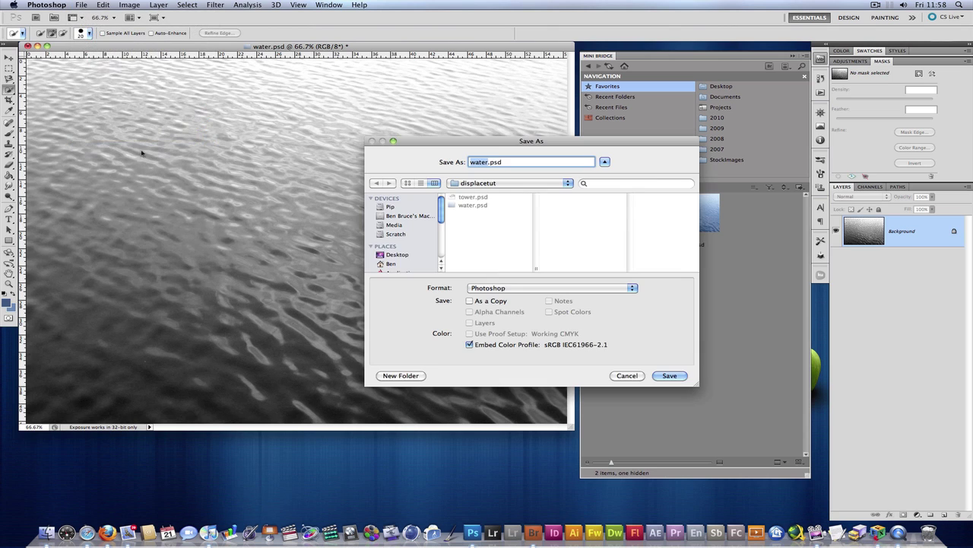
drag(478, 149, 436, 151)
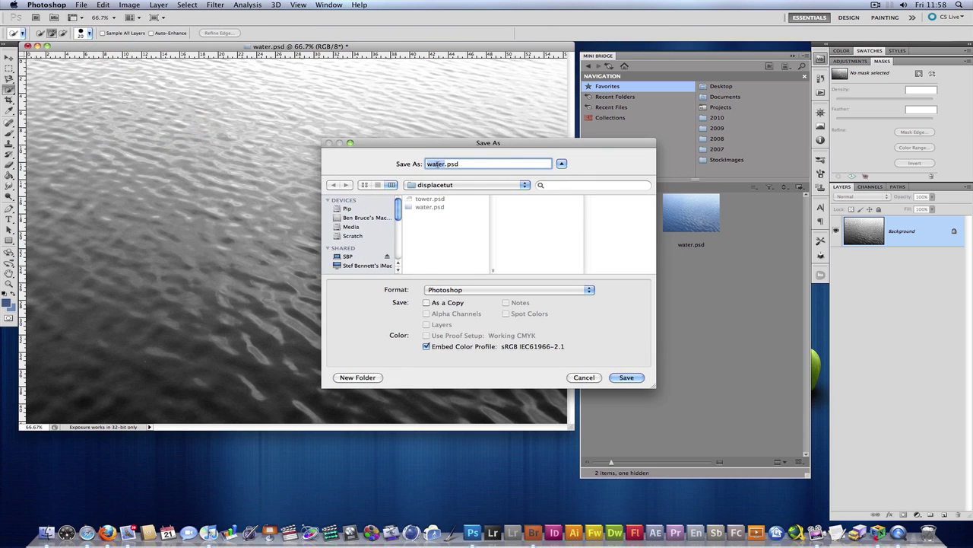
click(441, 163)
text(e)
key(BackSpace)
text(map)
click(625, 378)
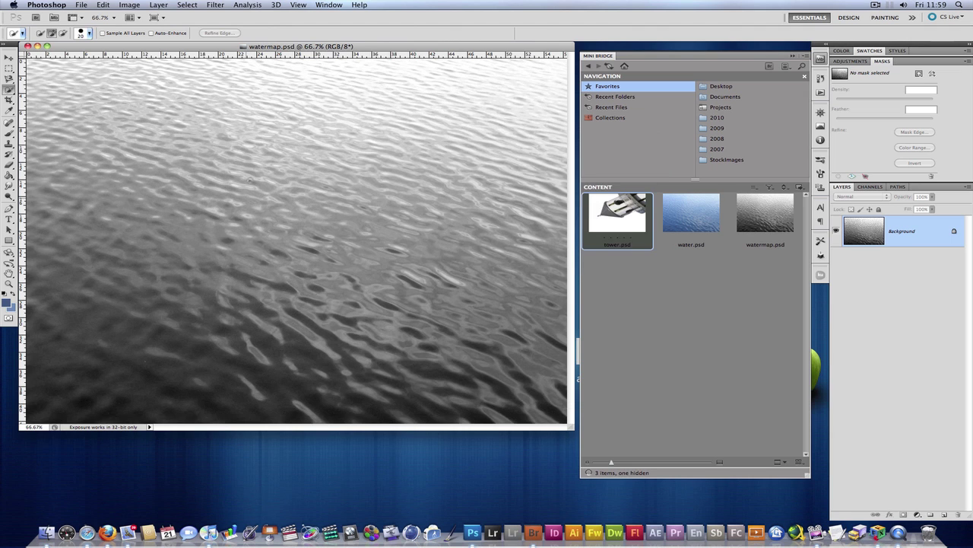
- Close watermap.psd and reopen the colour water.psd from Mini Bridge
click(80, 4)
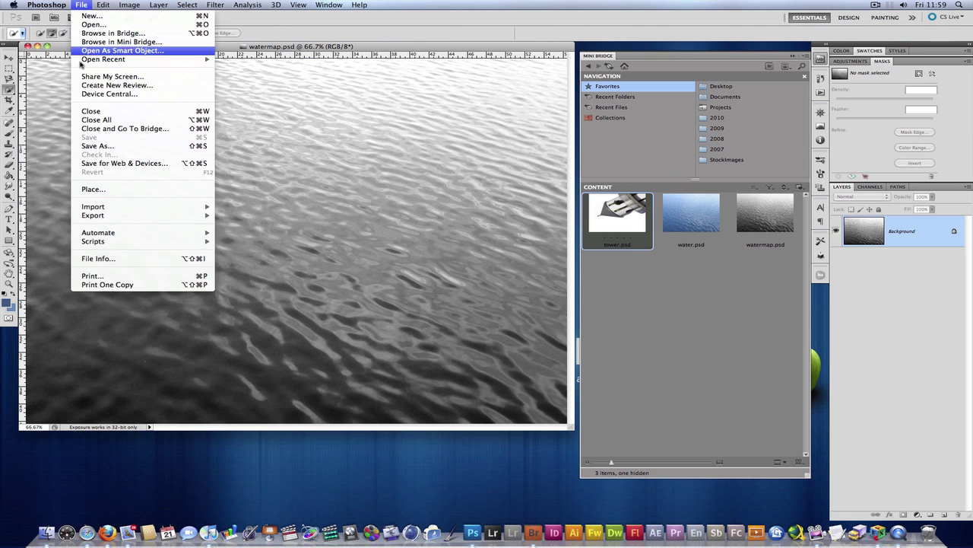
click(90, 112)
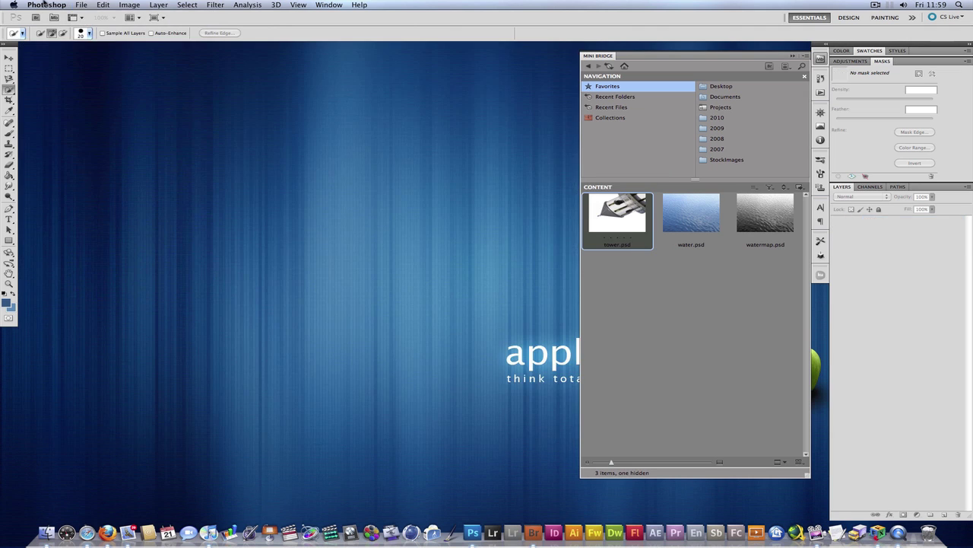
click(681, 216)
right_click(686, 215)
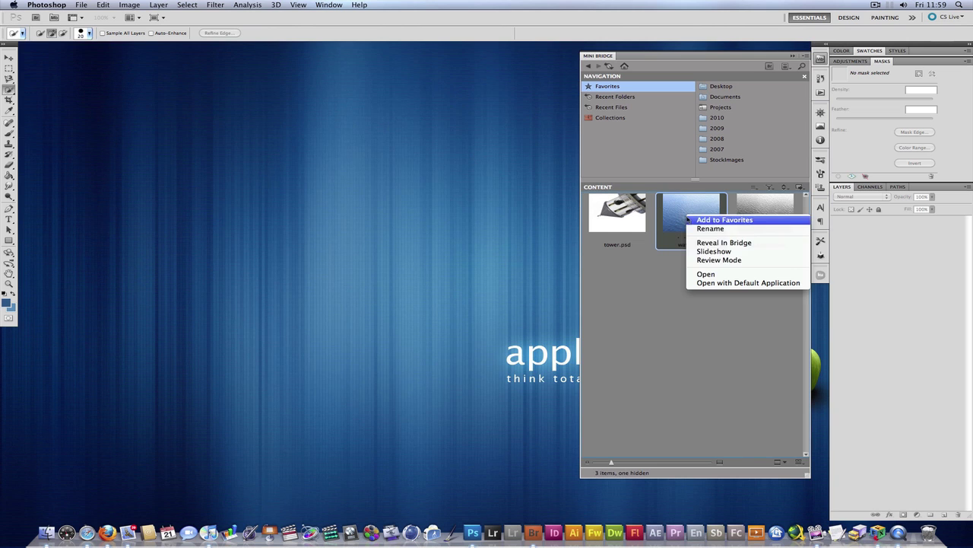
click(706, 274)
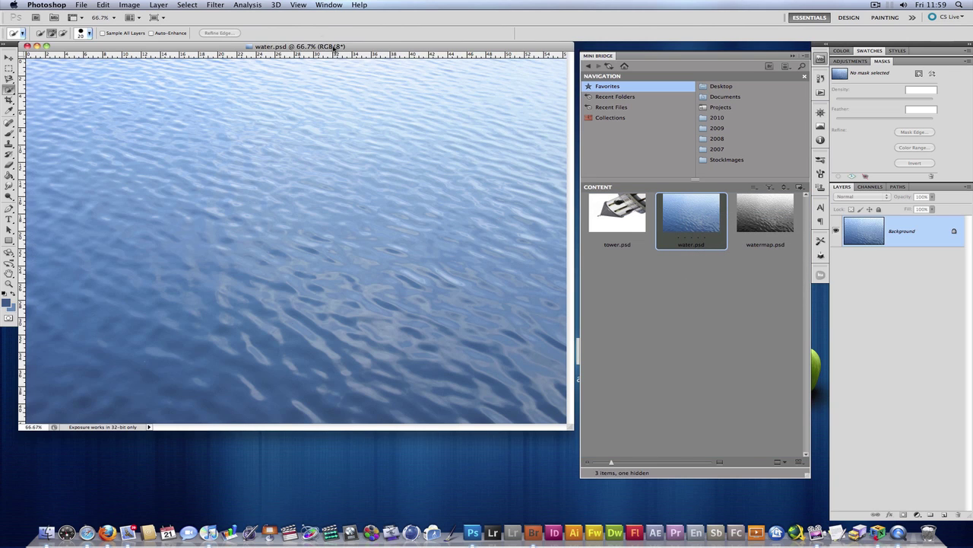
- Place tower.psd onto the water image and commit it as a 'tower' layer
drag(295, 47, 296, 47)
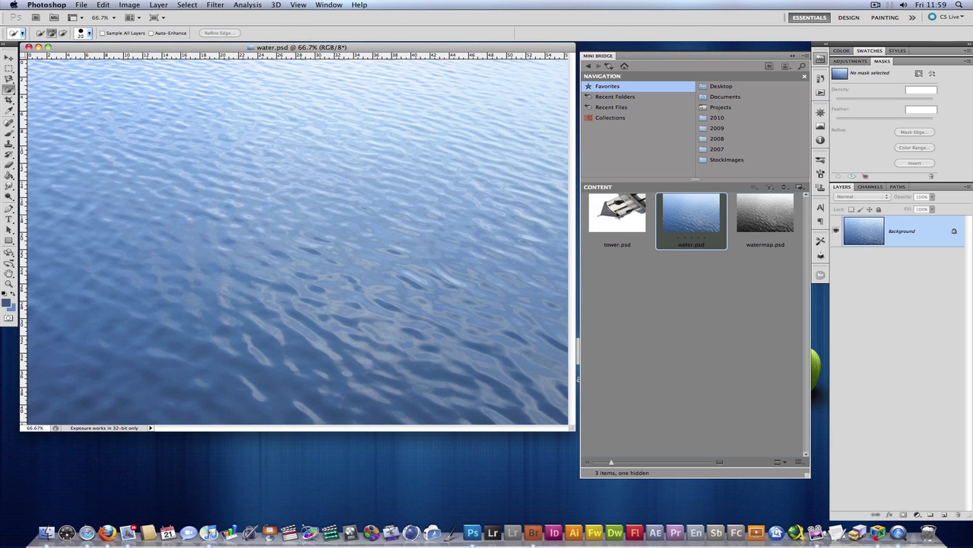
drag(617, 220, 294, 168)
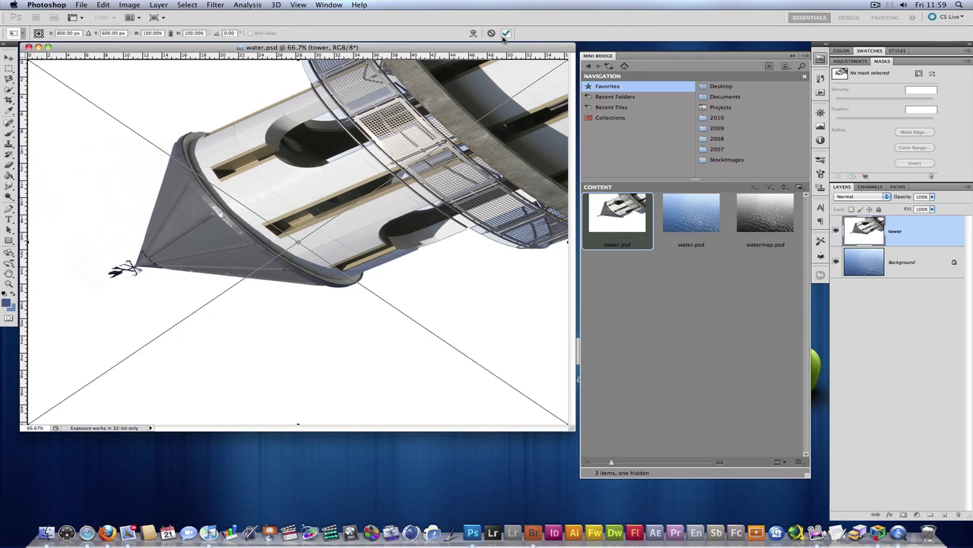
click(505, 34)
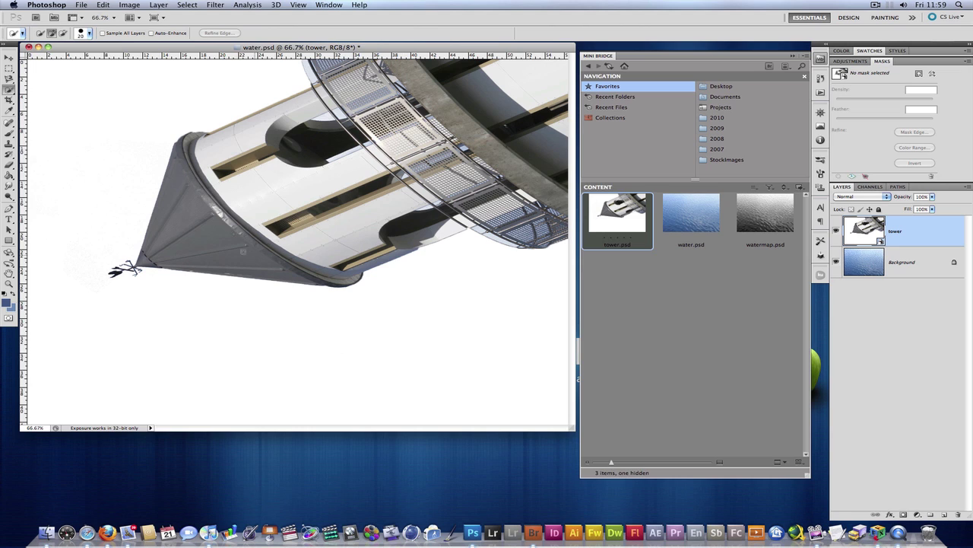
- Set up the Displace filter at 50×50 scale, Stretch To Fit, Repeat Edge Pixels
click(214, 5)
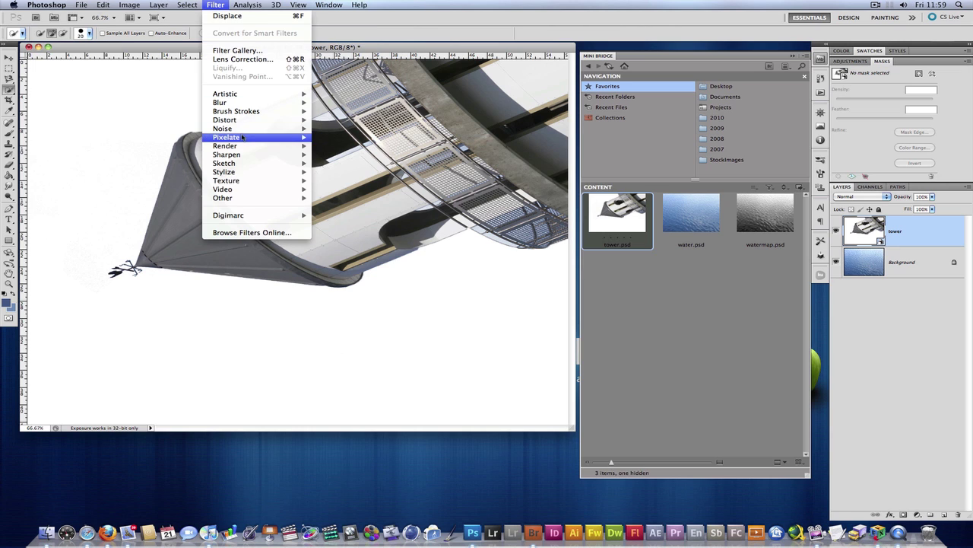
mouse_move(225, 119)
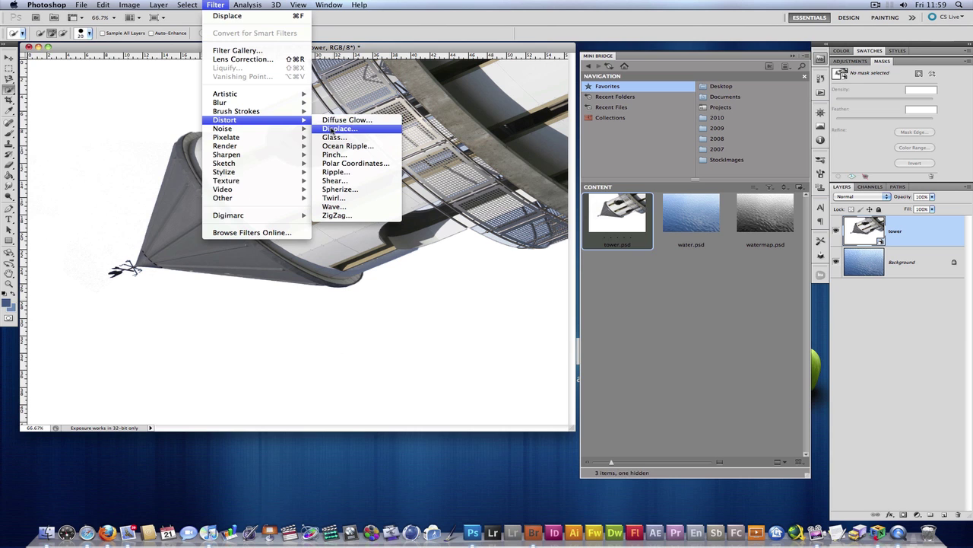
click(332, 130)
mouse_move(564, 212)
mouse_down()
mouse_move(171, 148)
mouse_move(186, 121)
mouse_move(175, 114)
mouse_up()
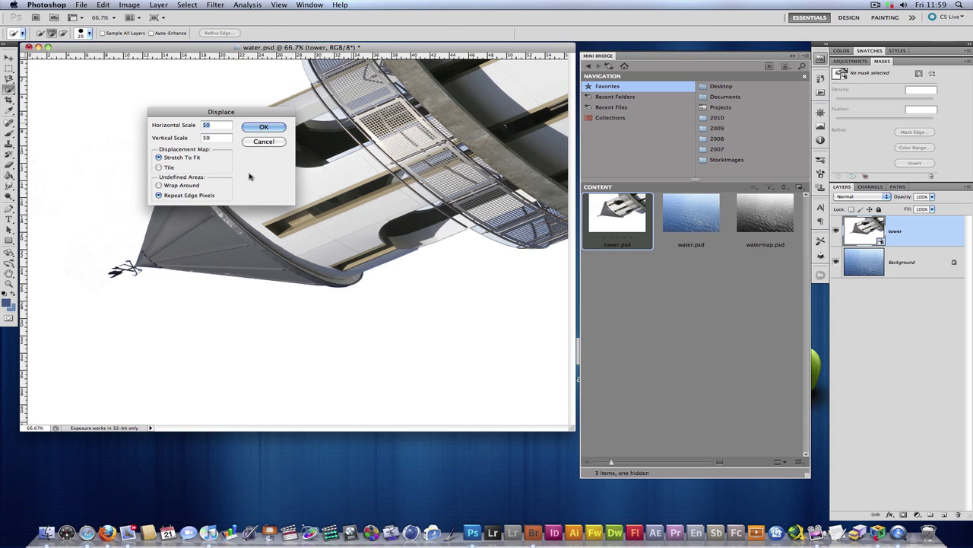
drag(198, 112, 163, 110)
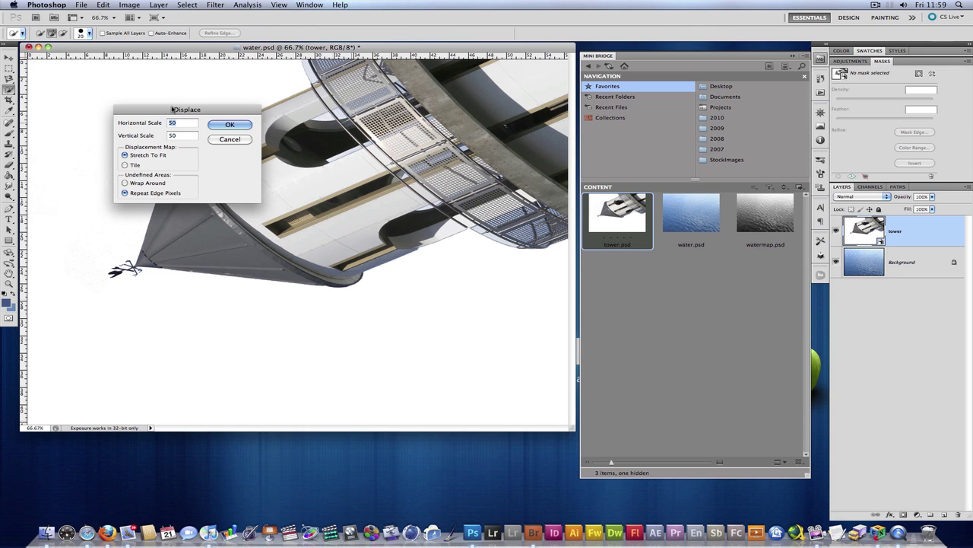
drag(175, 109, 194, 127)
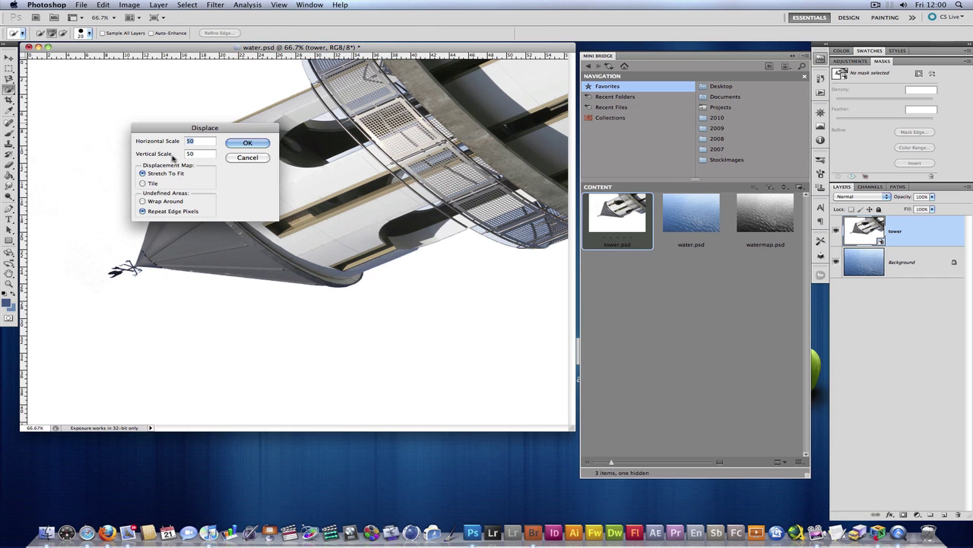
- Accept the Displace settings and use watermap.psd as the displacement map
click(249, 143)
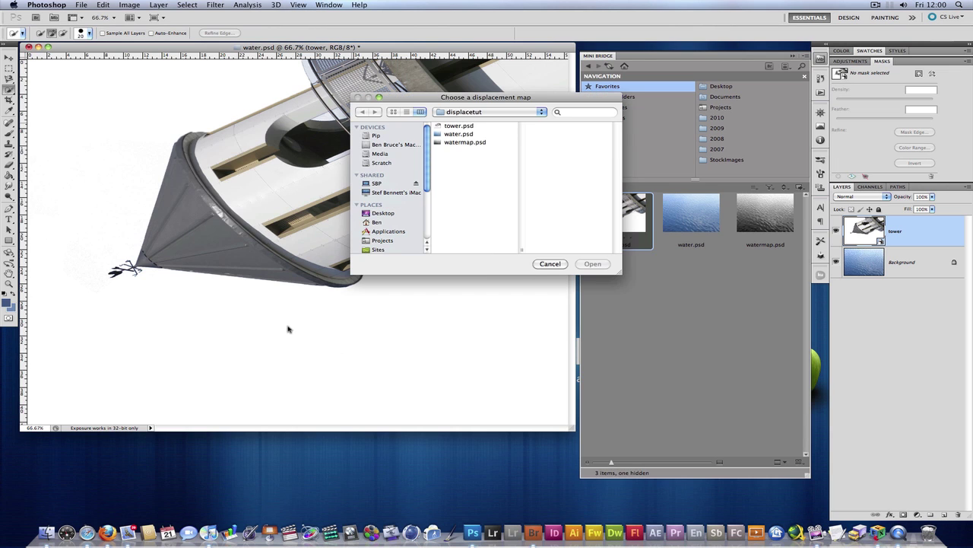
drag(407, 99, 344, 116)
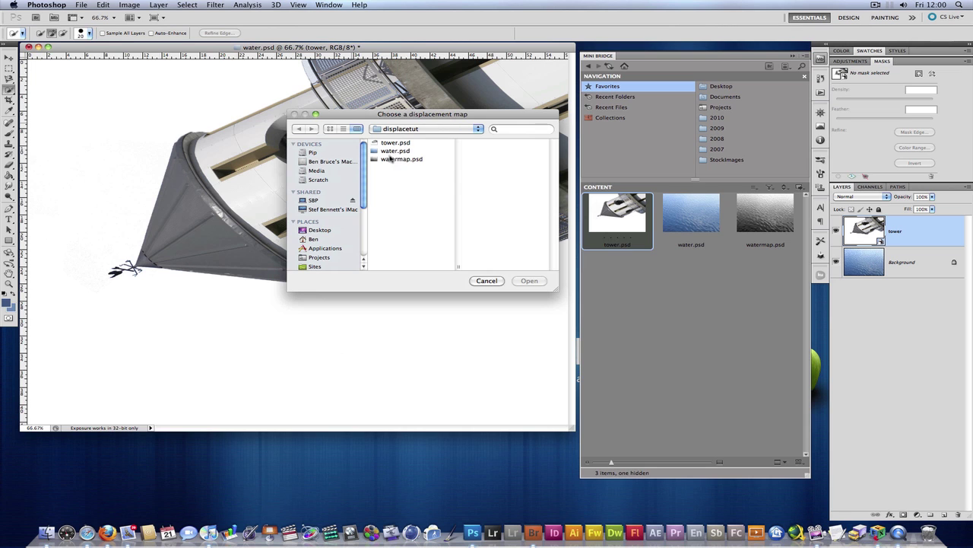
click(397, 159)
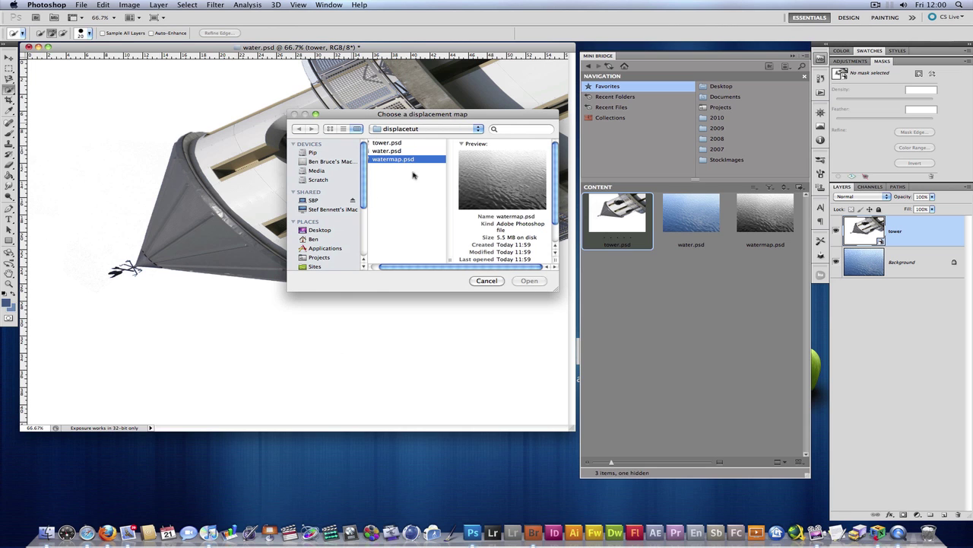
click(527, 281)
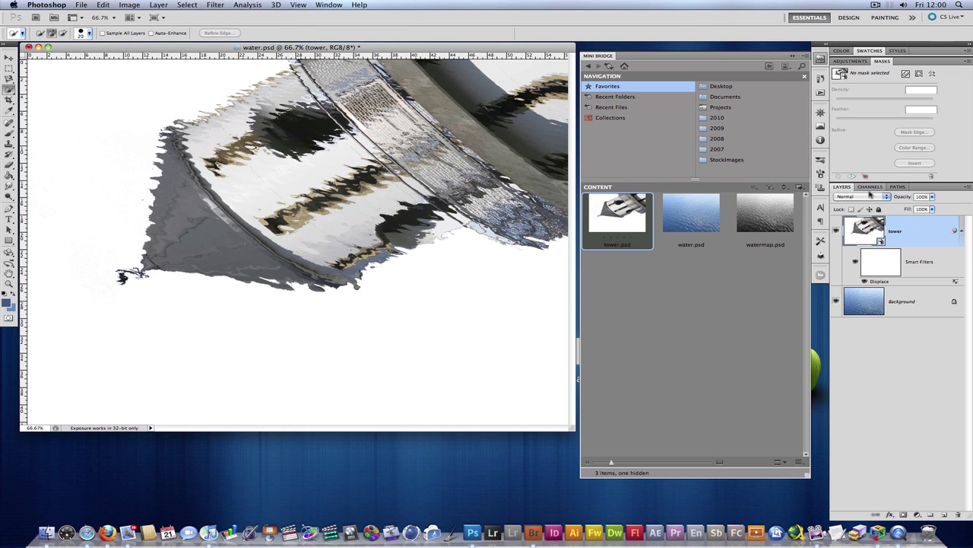
- Set the tower layer to Multiply at 71% opacity, comparing with layer and Displace toggled
click(867, 196)
click(863, 220)
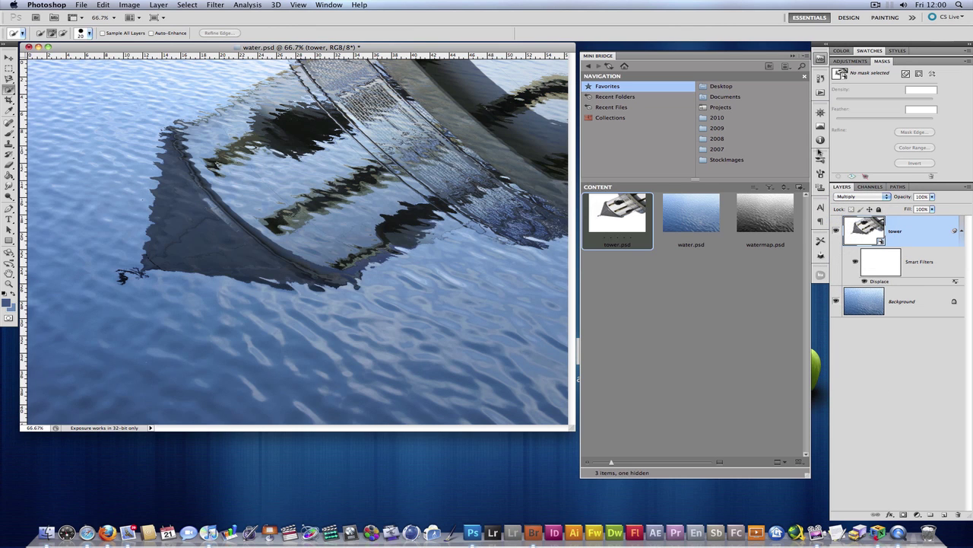
drag(909, 197, 895, 197)
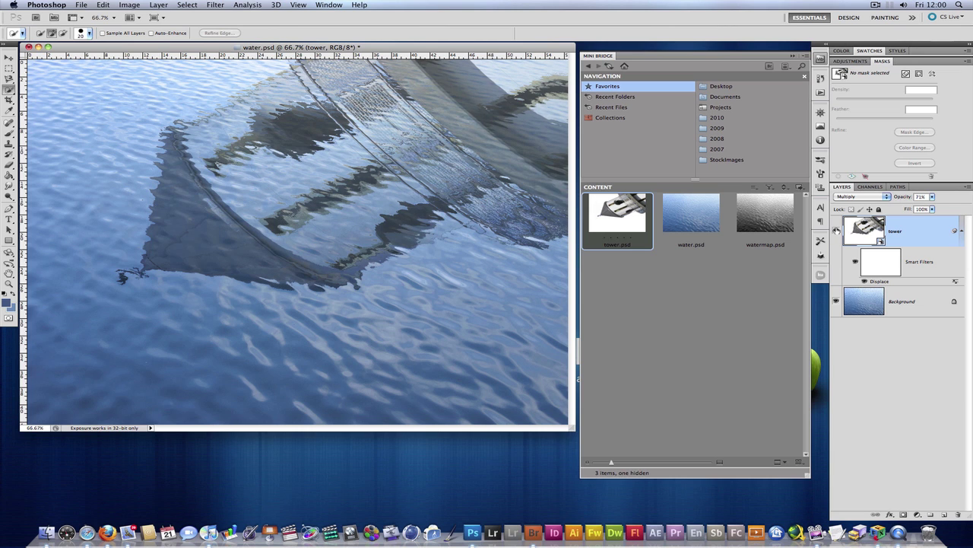
click(836, 230)
click(865, 282)
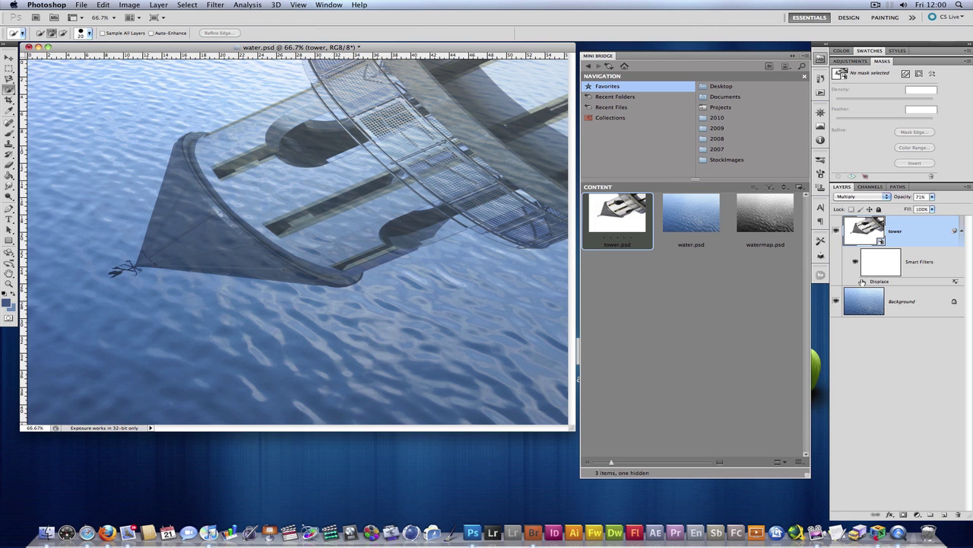
click(864, 282)
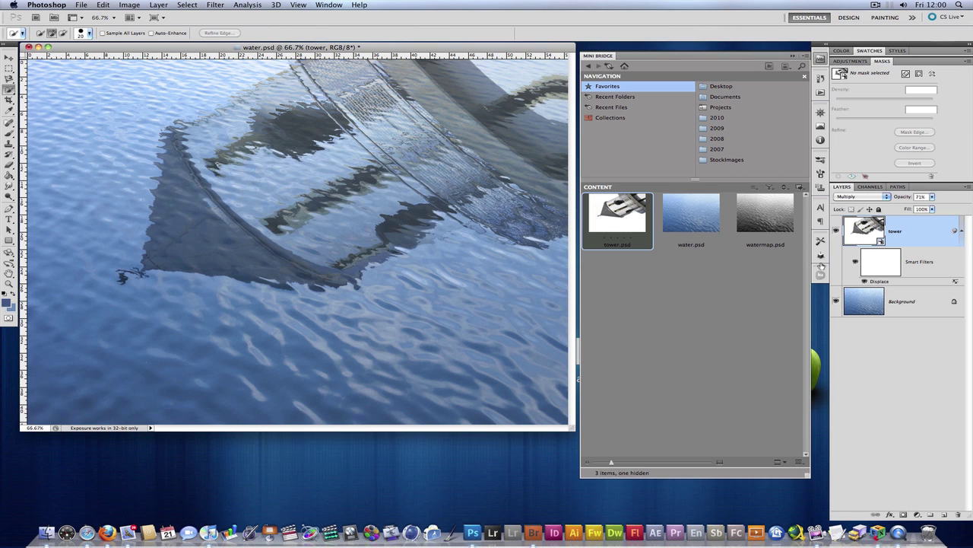